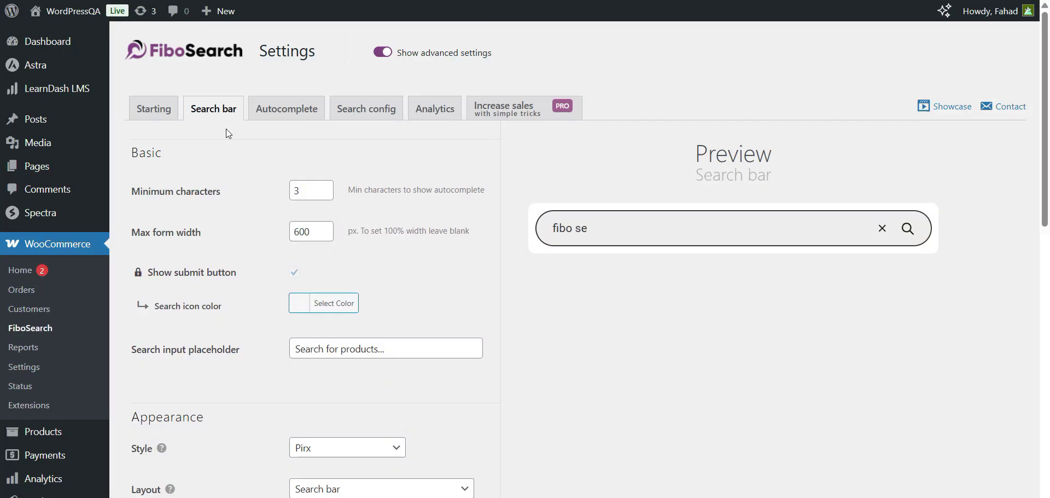
# View FiboSearch's Autocomplete, Search config and Analytics settings tabs in turn
pyautogui.click(302, 118)
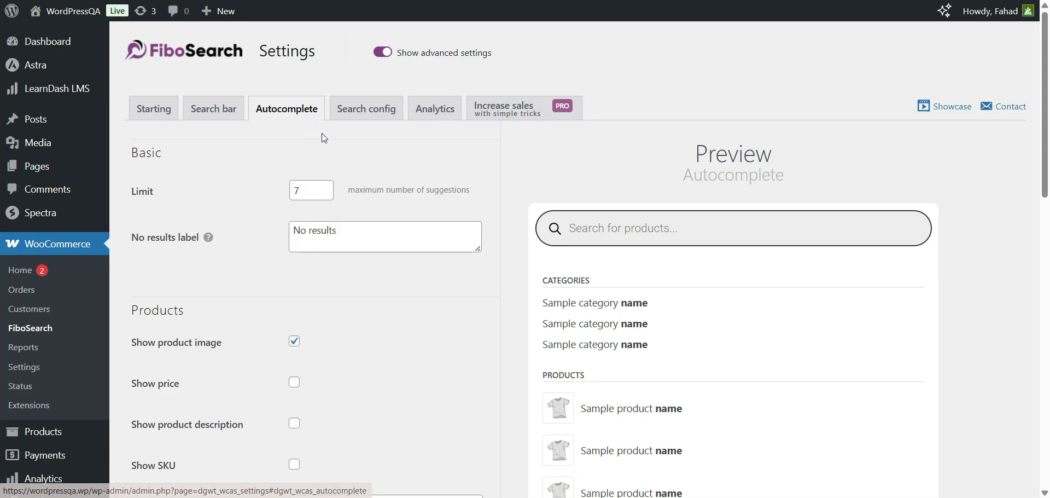
pyautogui.click(386, 122)
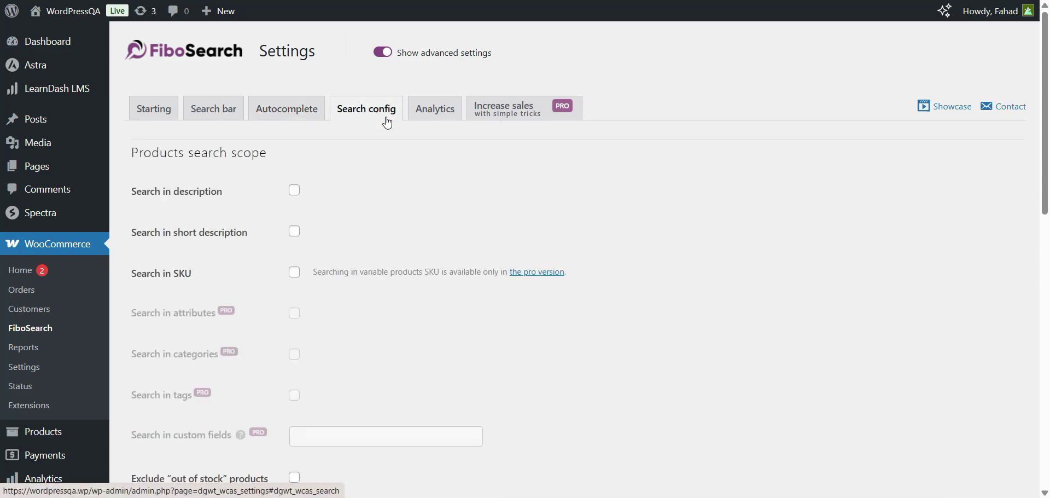
pyautogui.click(448, 120)
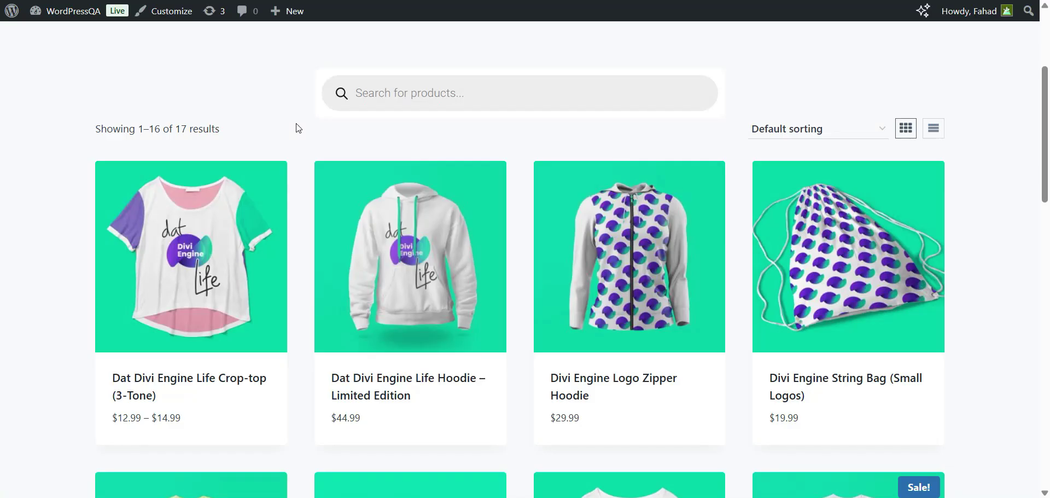
# Enter 'divi' in the storefront's 'Search for products...' field
pyautogui.click(394, 96)
pyautogui.write('divi')
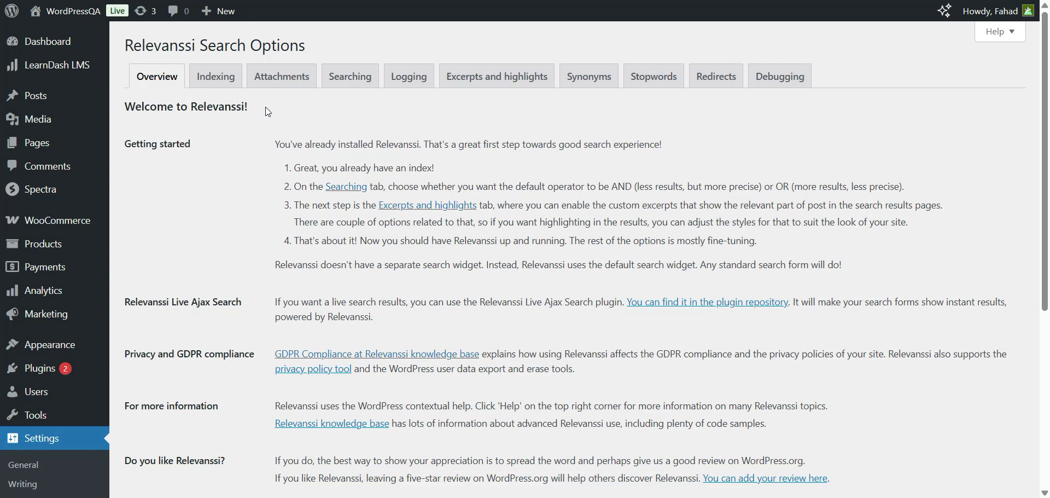
# Go through Relevanssi's Indexing, Attachments, Searching, Logging and Excerpts and highlights tabs
pyautogui.click(233, 88)
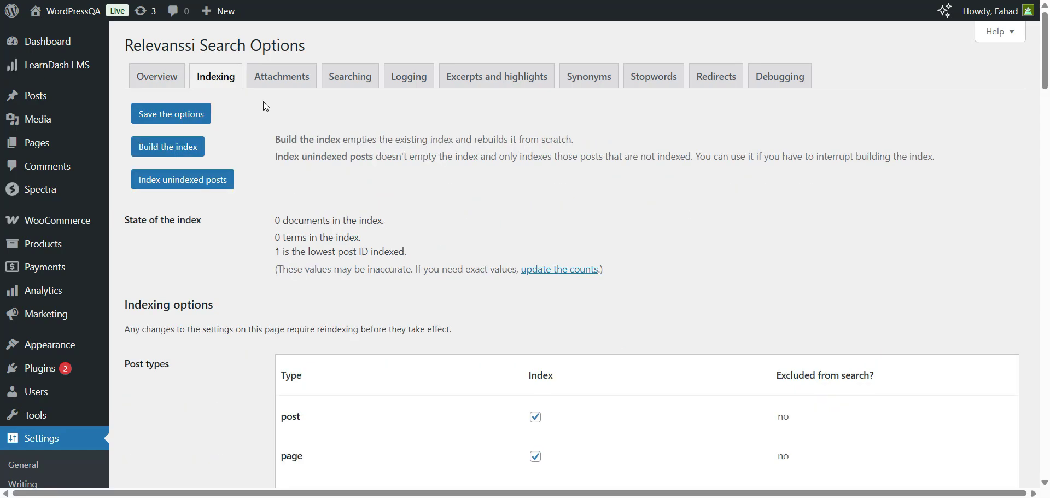
pyautogui.click(272, 83)
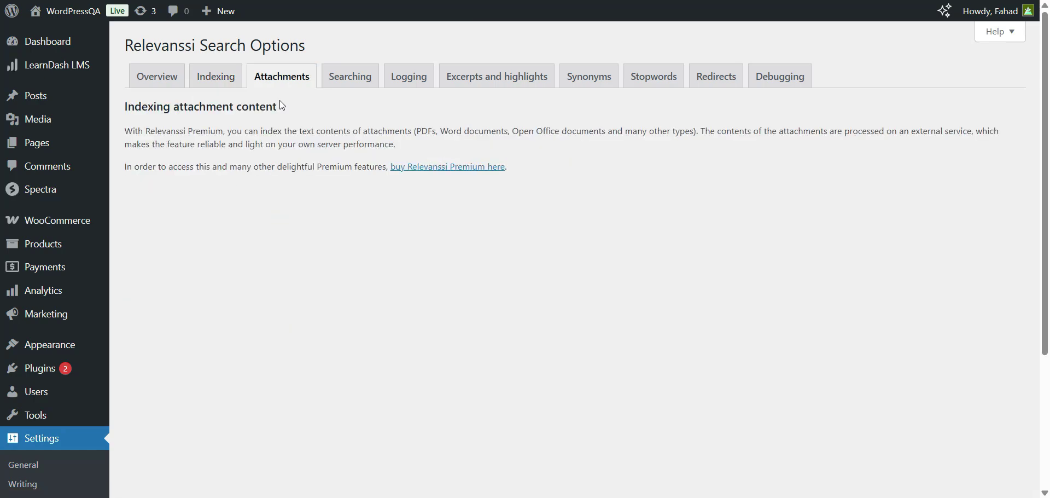
pyautogui.click(344, 88)
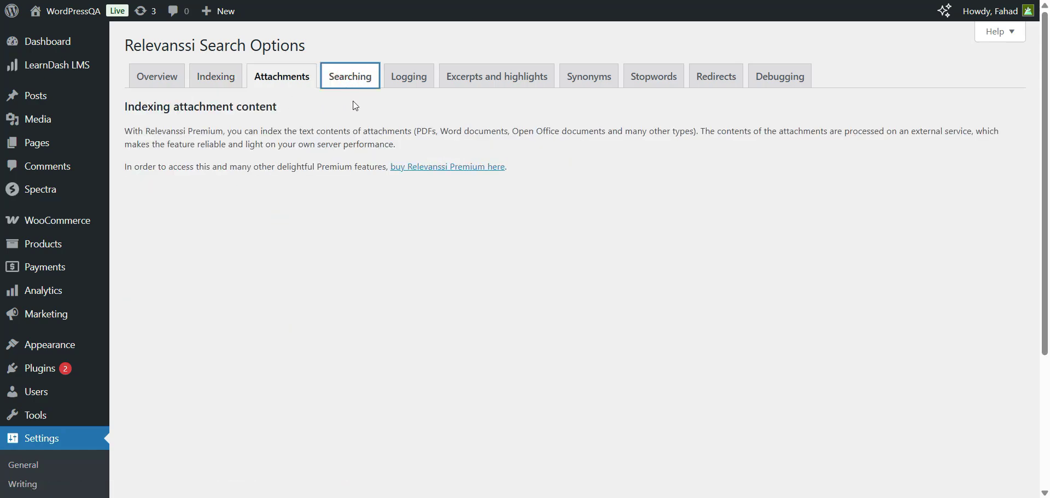
pyautogui.click(398, 86)
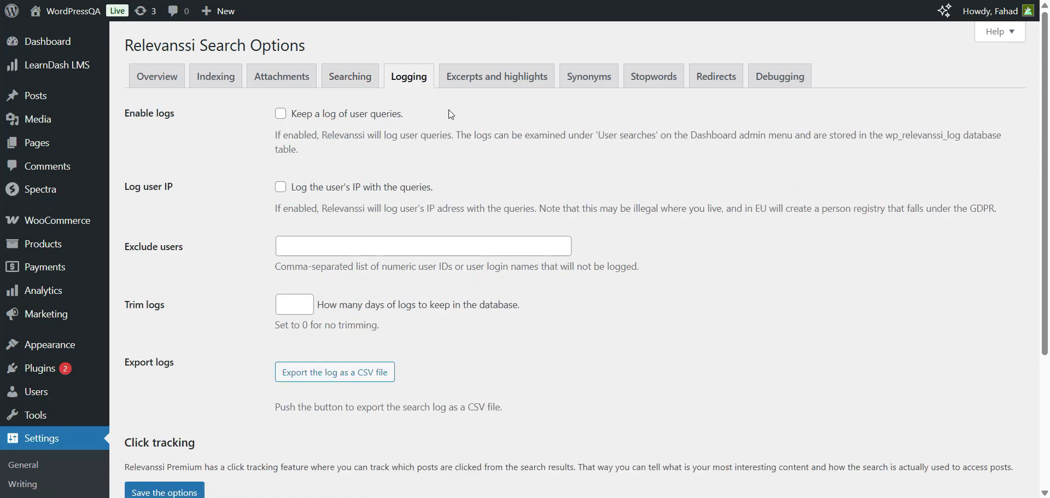
pyautogui.click(459, 83)
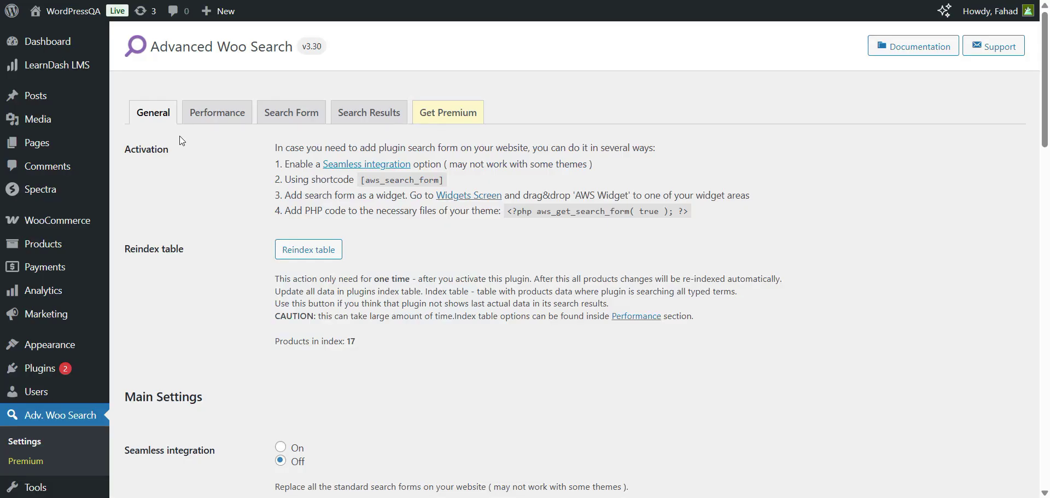
# View Advanced Woo Search's Performance, Search Form and Search Results settings tabs
pyautogui.click(215, 117)
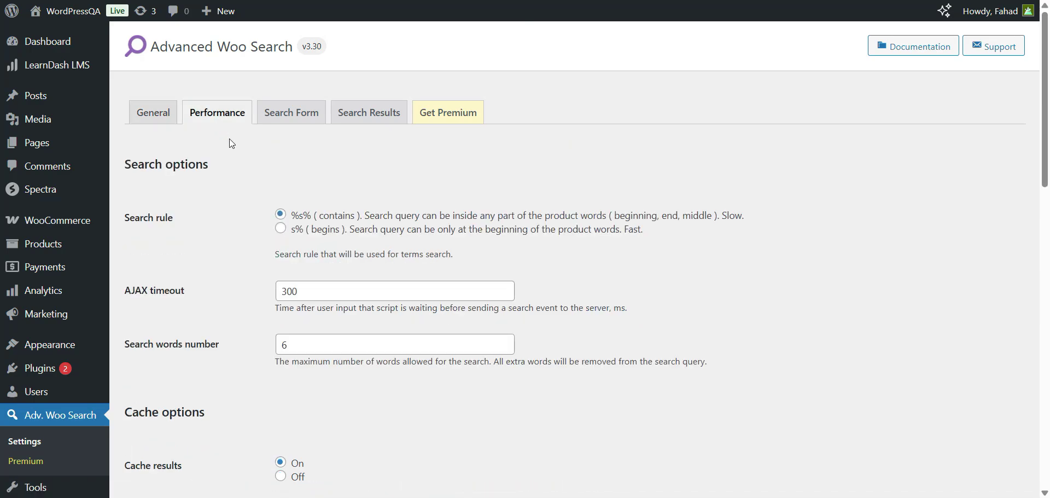
pyautogui.click(292, 117)
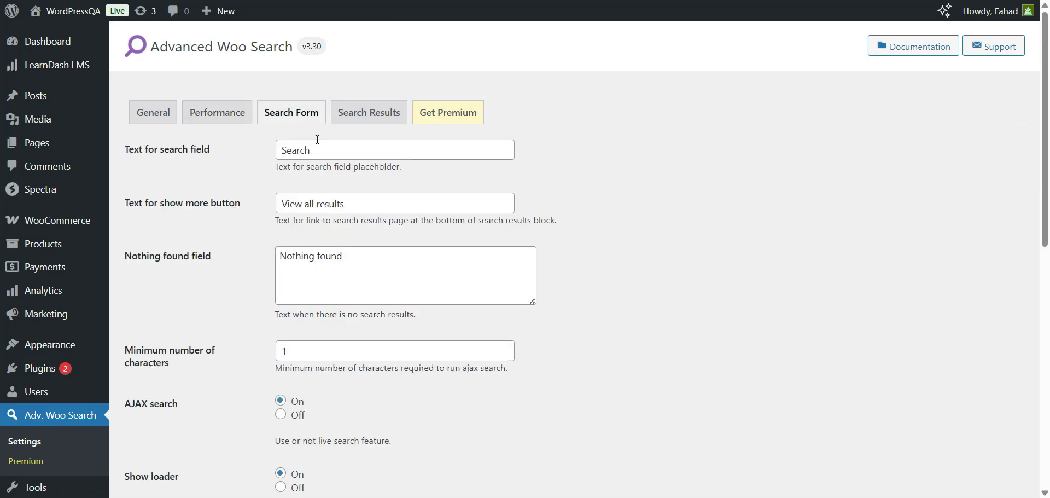
pyautogui.click(373, 121)
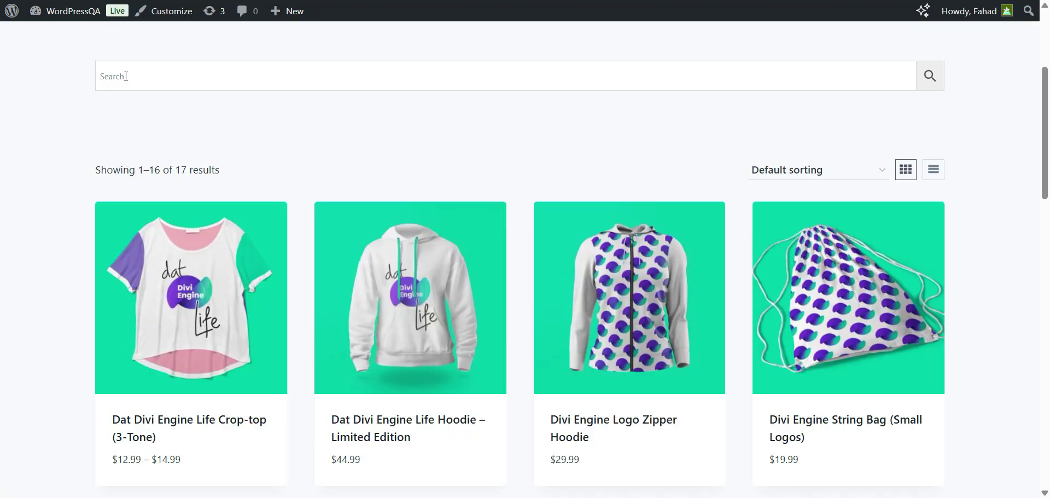
# Enter 'divi' in the shop search bar and scroll through the live product suggestions
pyautogui.write('divi')
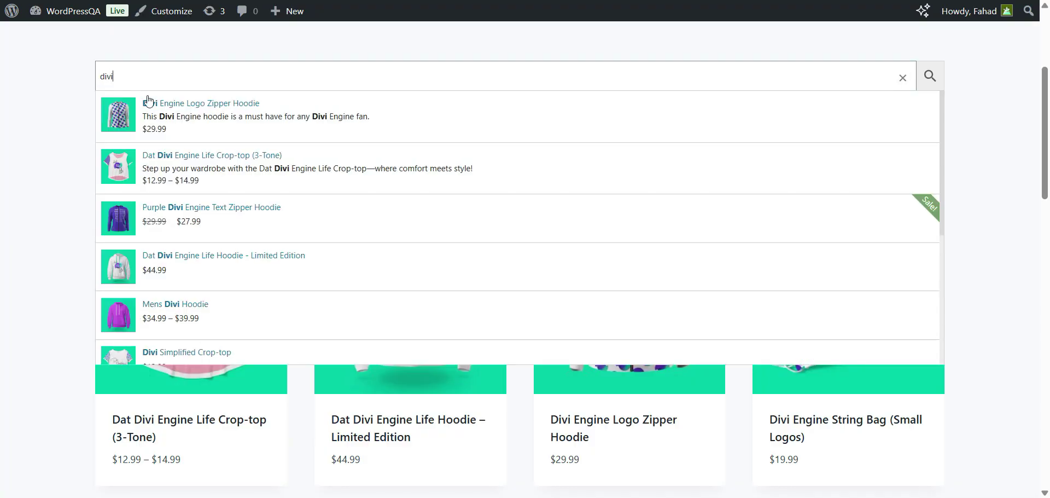
pyautogui.scroll(-2, 174, 118)
pyautogui.scroll(-3, 174, 118)
pyautogui.scroll(-1, 174, 118)
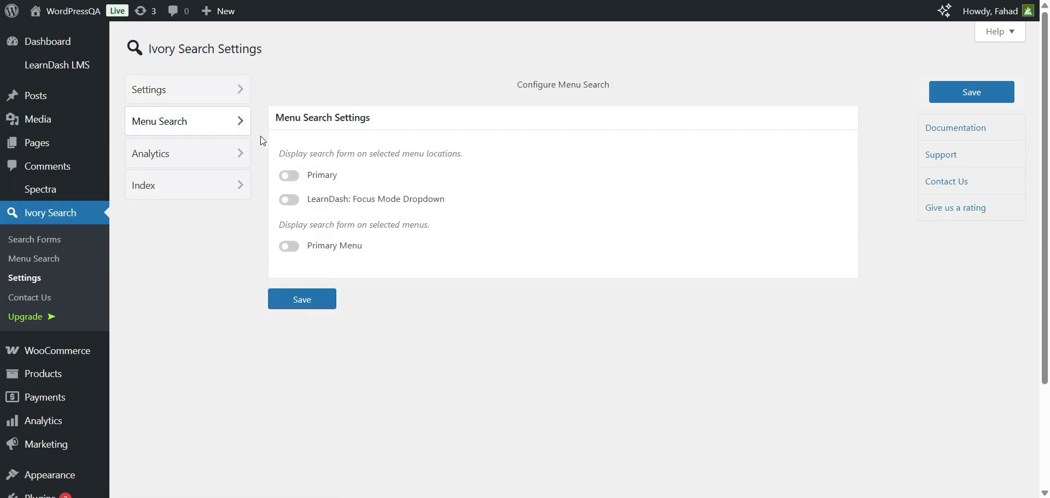
# Move from Ivory Search's Menu Search options to its Analytics settings
pyautogui.click(226, 161)
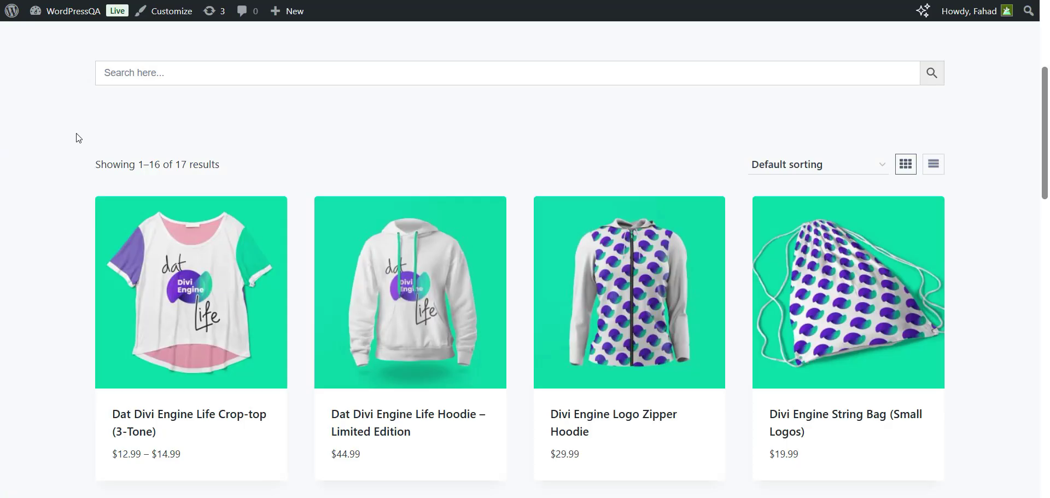
# Search 'divi' in the 'Search here...' field and scroll through the image and product matches
pyautogui.click(145, 72)
pyautogui.write('divi')
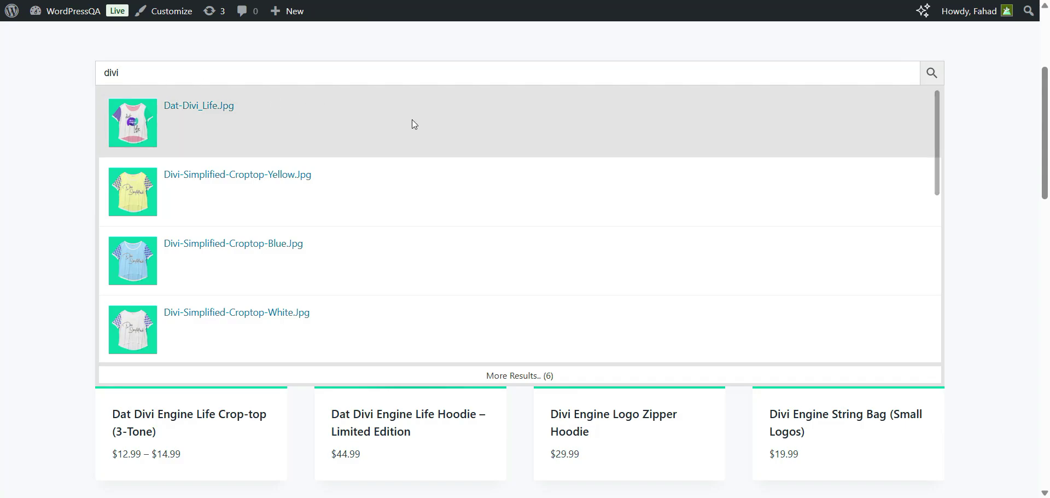
pyautogui.scroll(-1, 412, 119)
pyautogui.scroll(-1, 412, 119)
pyautogui.scroll(-1, 411, 119)
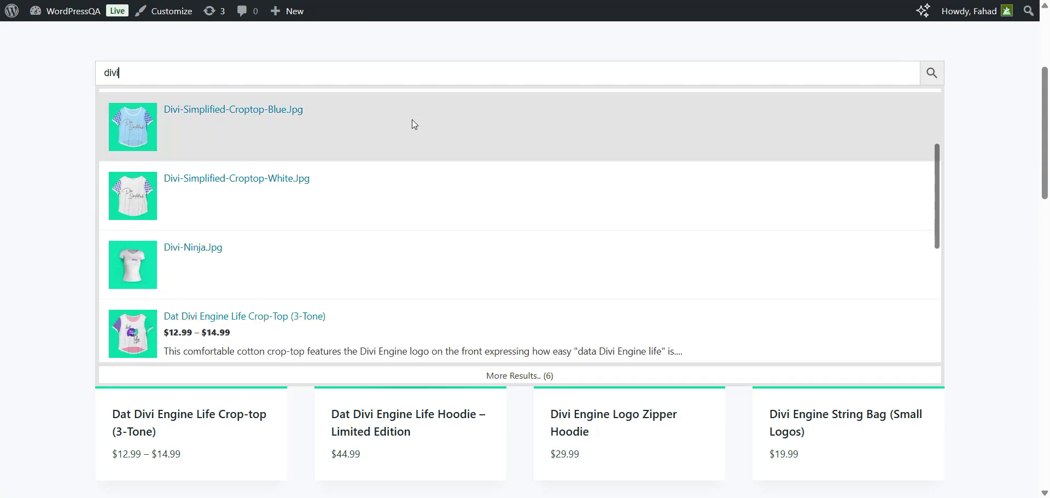
pyautogui.scroll(-1, 412, 119)
pyautogui.scroll(-1, 412, 120)
pyautogui.scroll(-1, 414, 124)
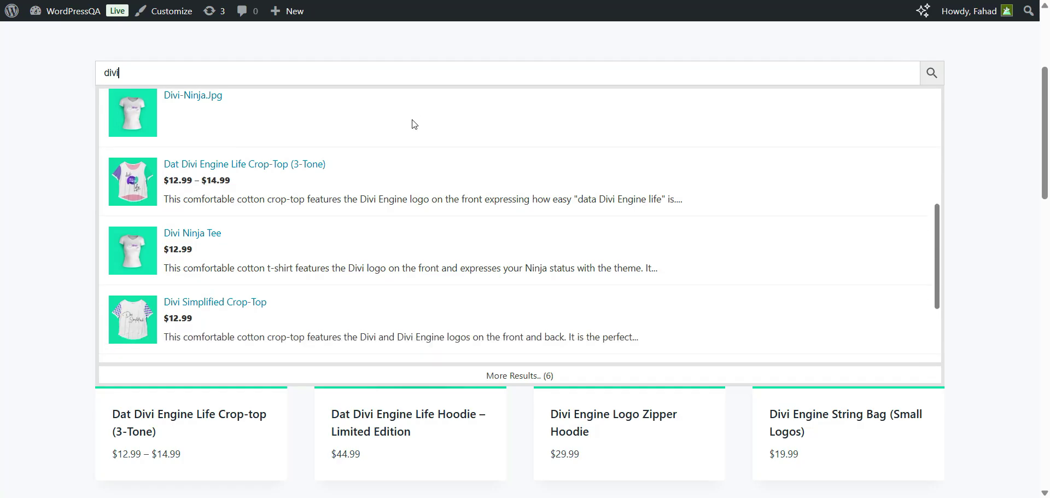
pyautogui.scroll(-1, 414, 124)
pyautogui.scroll(-2, 414, 124)
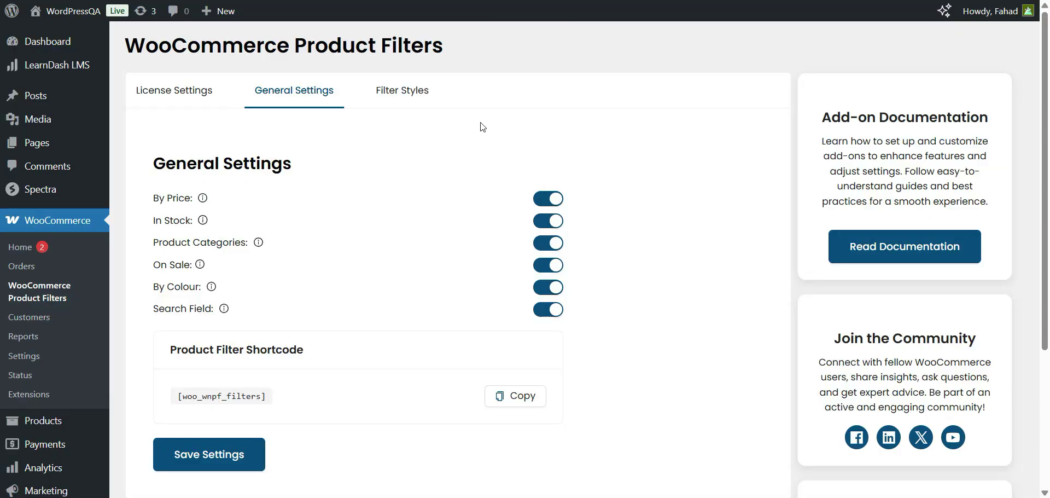
# Switch on Show Toggles and Open Category Dropdown under Filter Styles and save
pyautogui.click(407, 99)
pyautogui.click(555, 206)
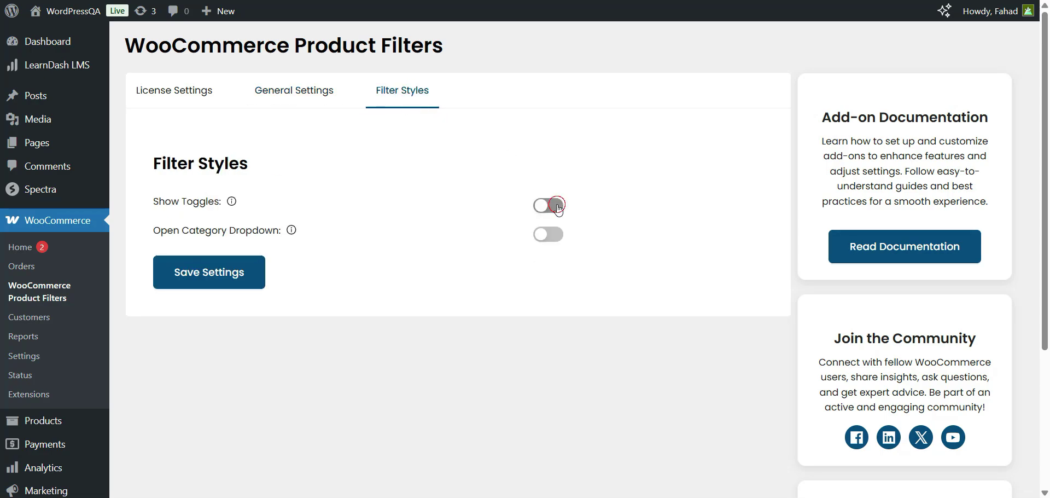
pyautogui.click(556, 235)
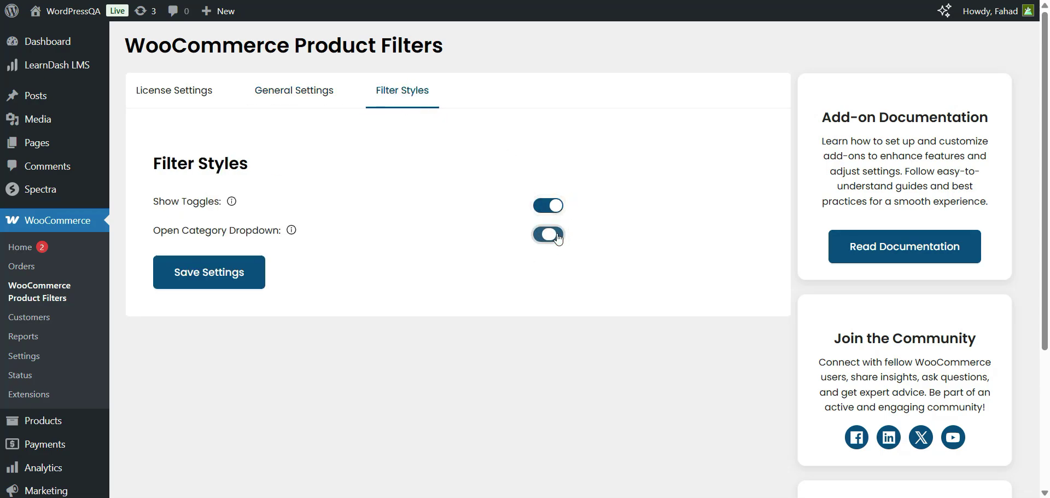
pyautogui.click(247, 289)
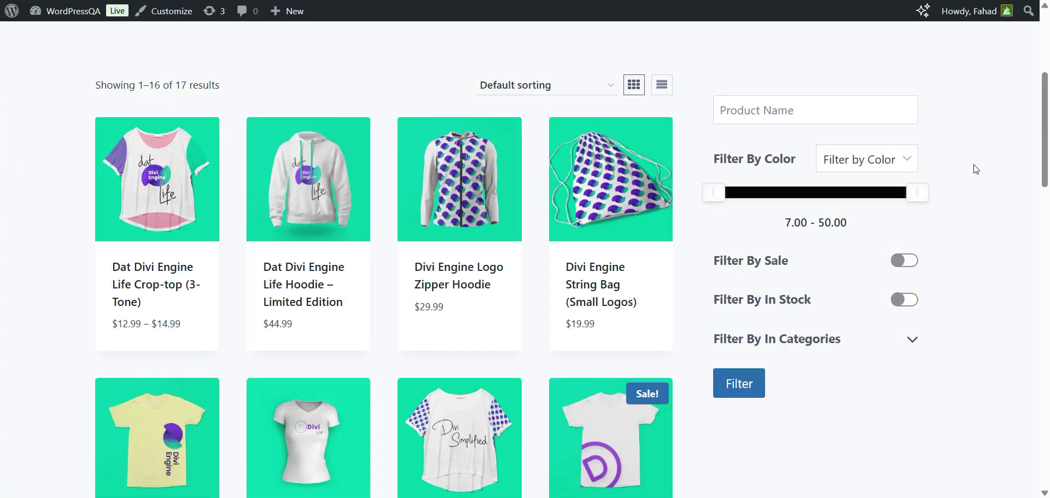
# Filter the shop by product name 'Divi' and a 7.00–44.09 price range, leaving 11 results
pyautogui.click(784, 111)
pyautogui.write('Divi')
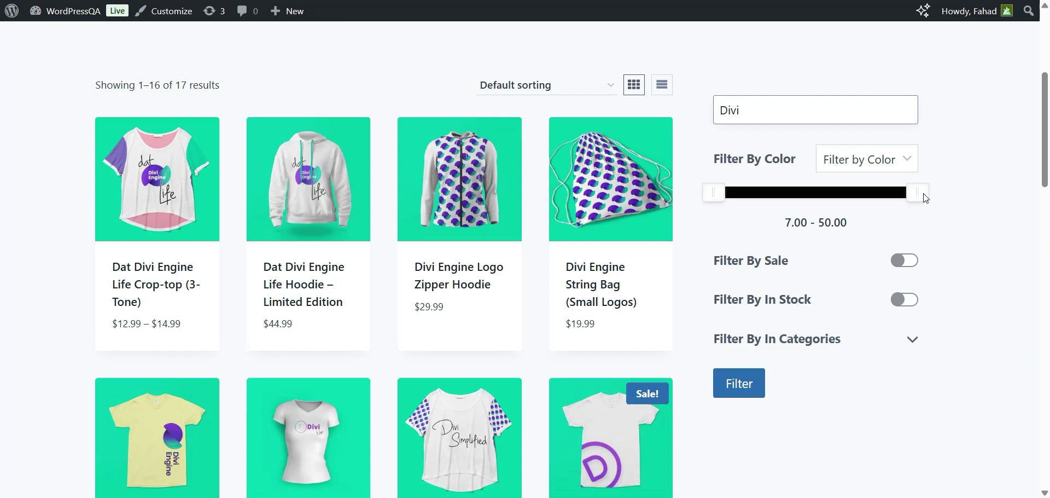
pyautogui.moveTo(920, 192); pyautogui.dragTo(897, 196)
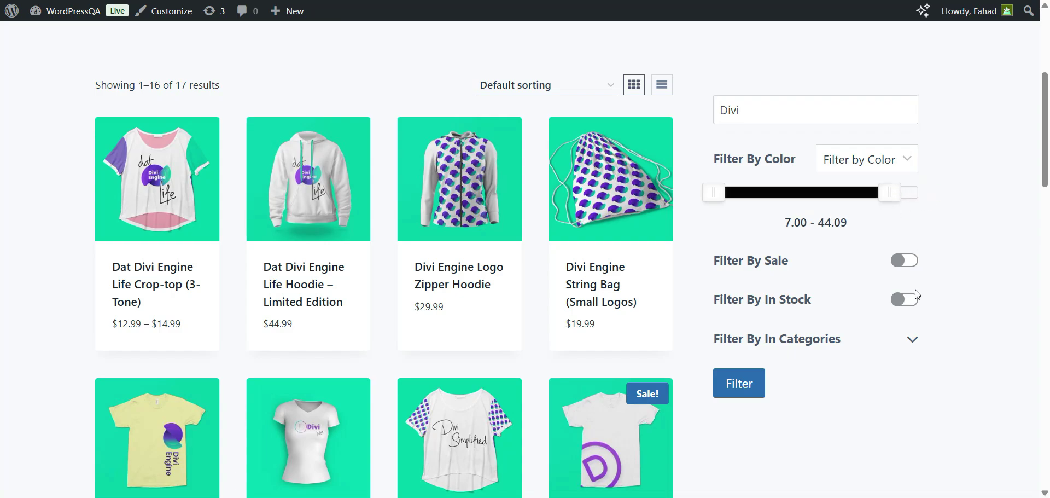
pyautogui.click(755, 394)
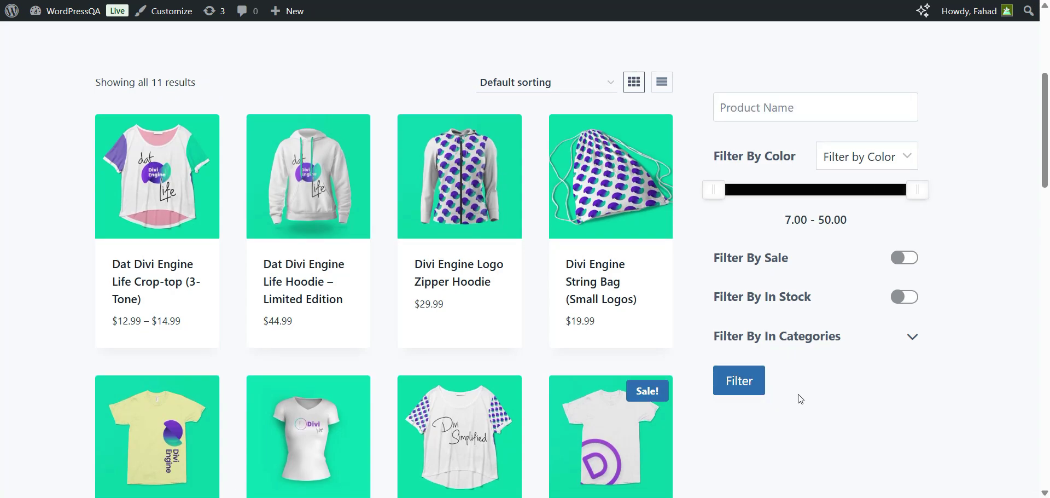